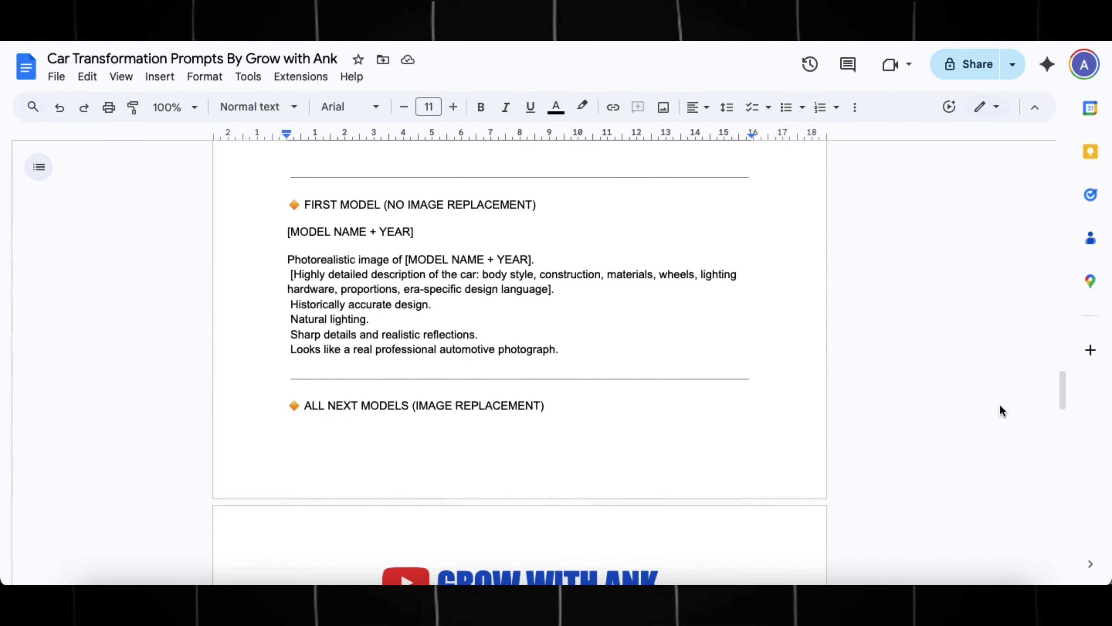
# Select the entire PROMPT 1 text in the Car Transformation Prompts document
pyautogui.scroll(20, 999, 404)
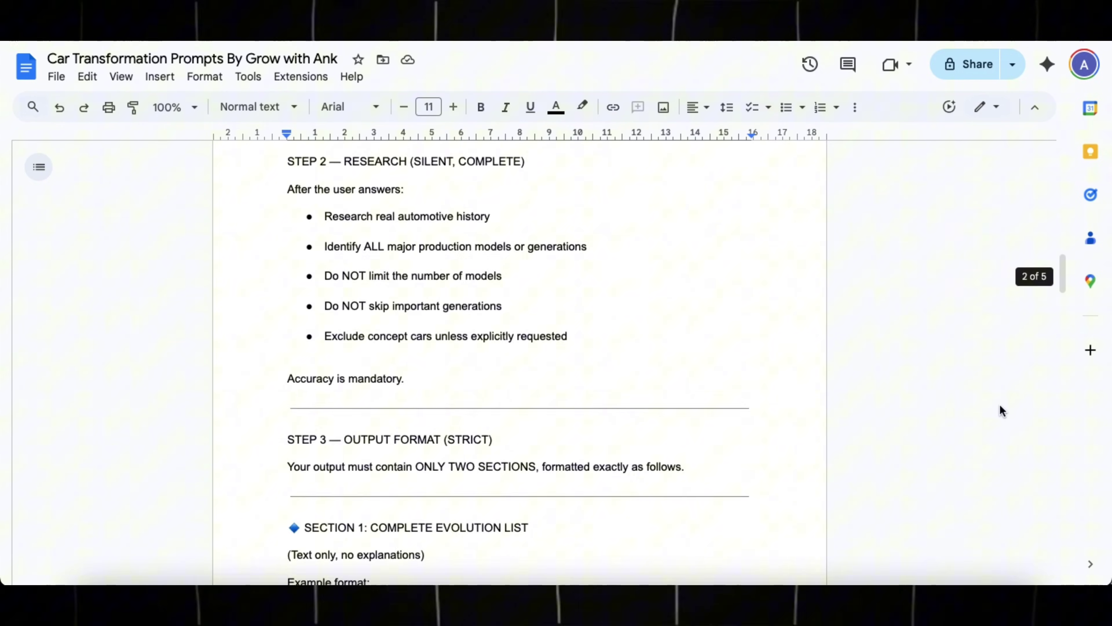
pyautogui.moveTo(280, 309); pyautogui.dragTo(417, 141)
# Copy the PROMPT 1 text and send it as a ChatGPT message
pyautogui.rightClick(417, 141)
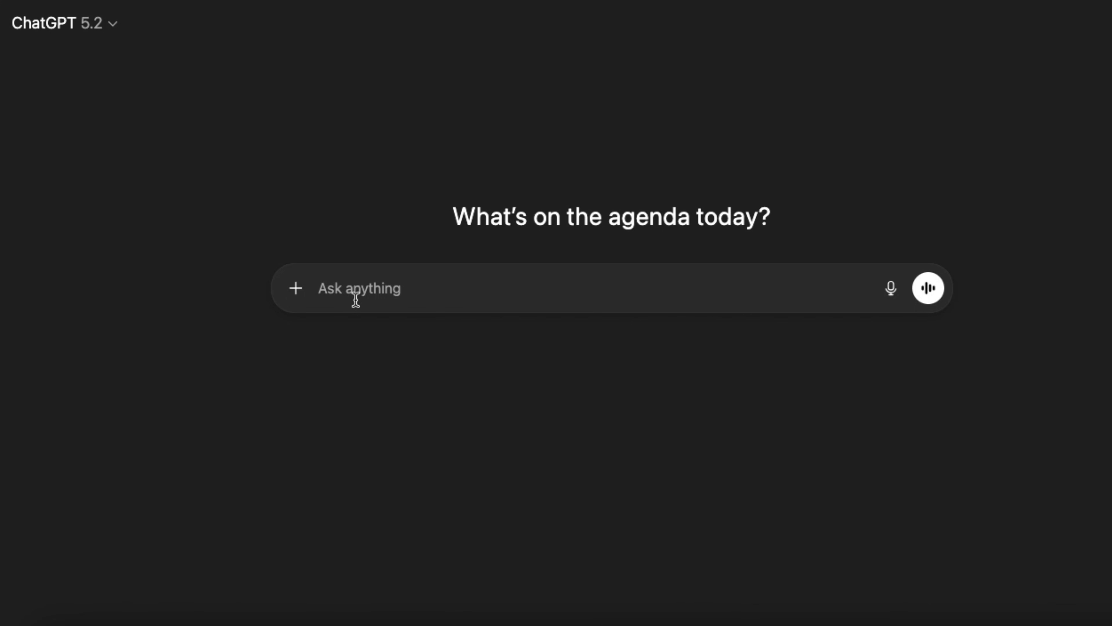
pyautogui.press('super+v')
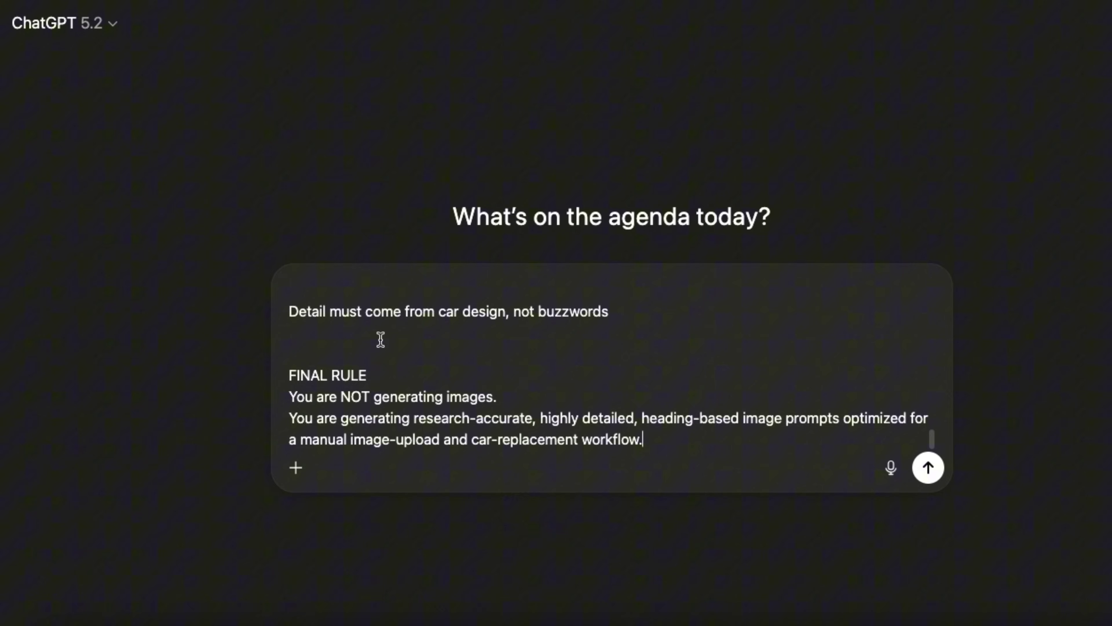
pyautogui.click(927, 466)
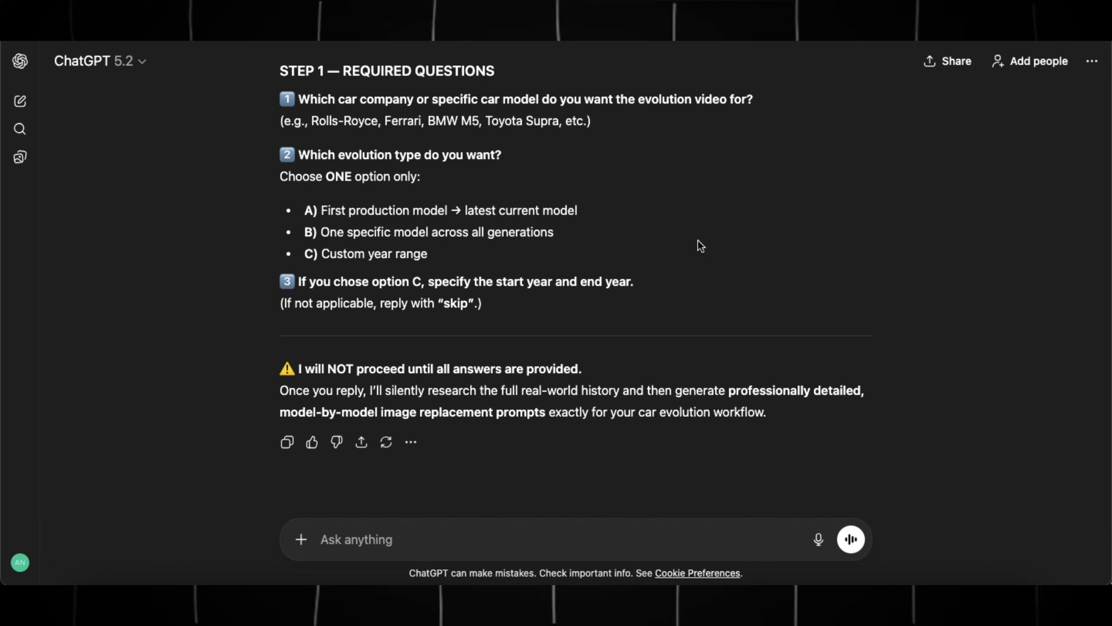
# Answer ChatGPT's questions with 'Rolls Royce, A': first production model to latest
pyautogui.moveTo(299, 100); pyautogui.dragTo(501, 97)
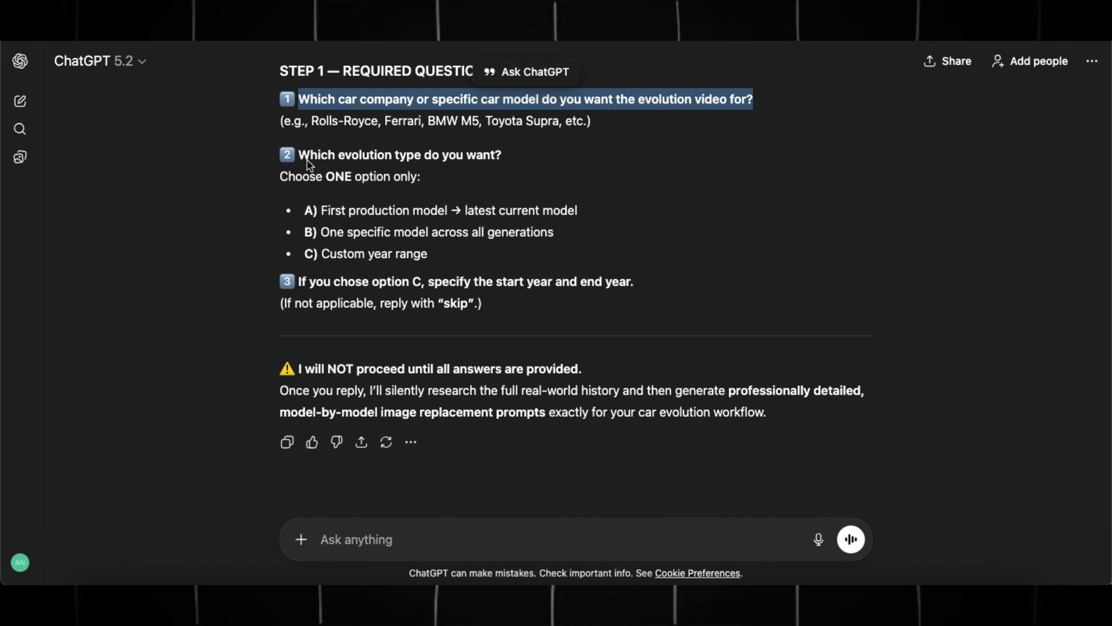
pyautogui.click(315, 151)
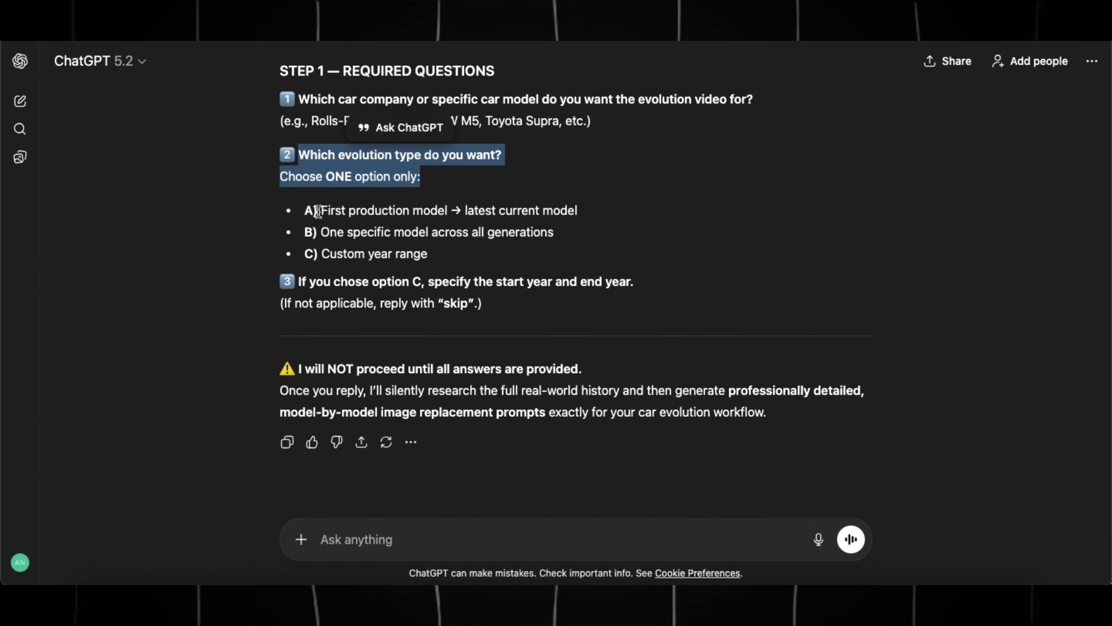
pyautogui.moveTo(318, 211); pyautogui.dragTo(416, 212)
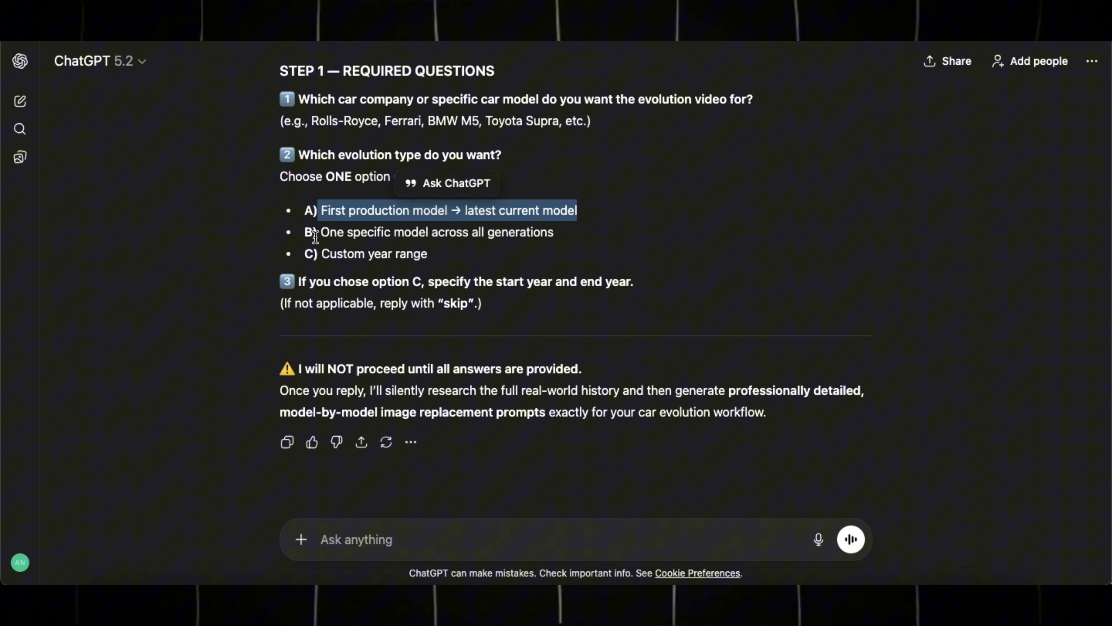
pyautogui.moveTo(320, 233); pyautogui.dragTo(388, 233)
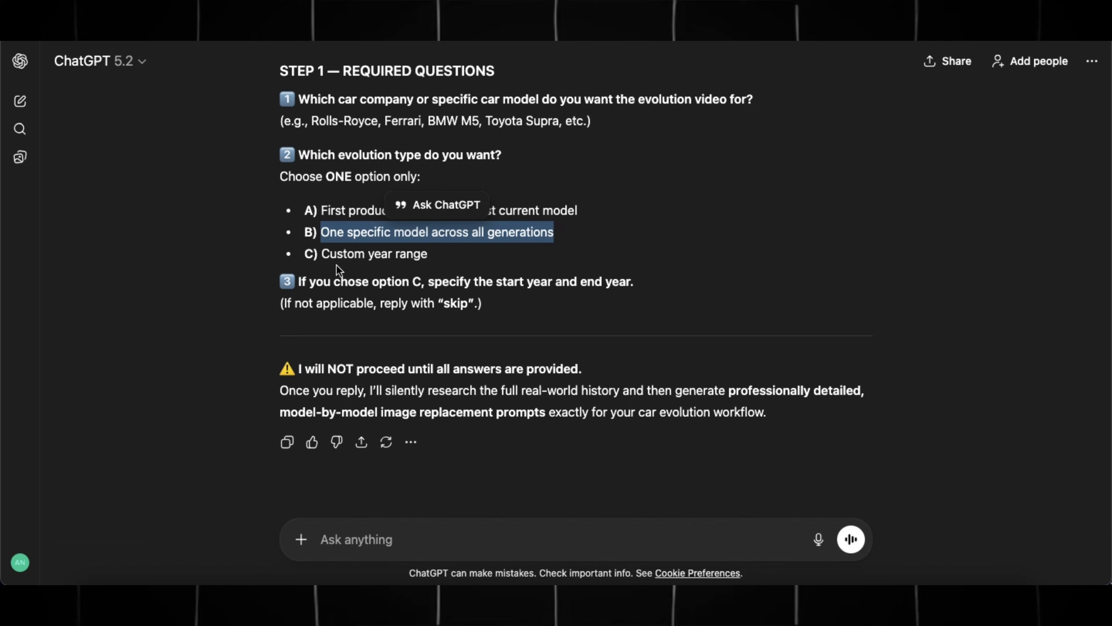
pyautogui.click(320, 255)
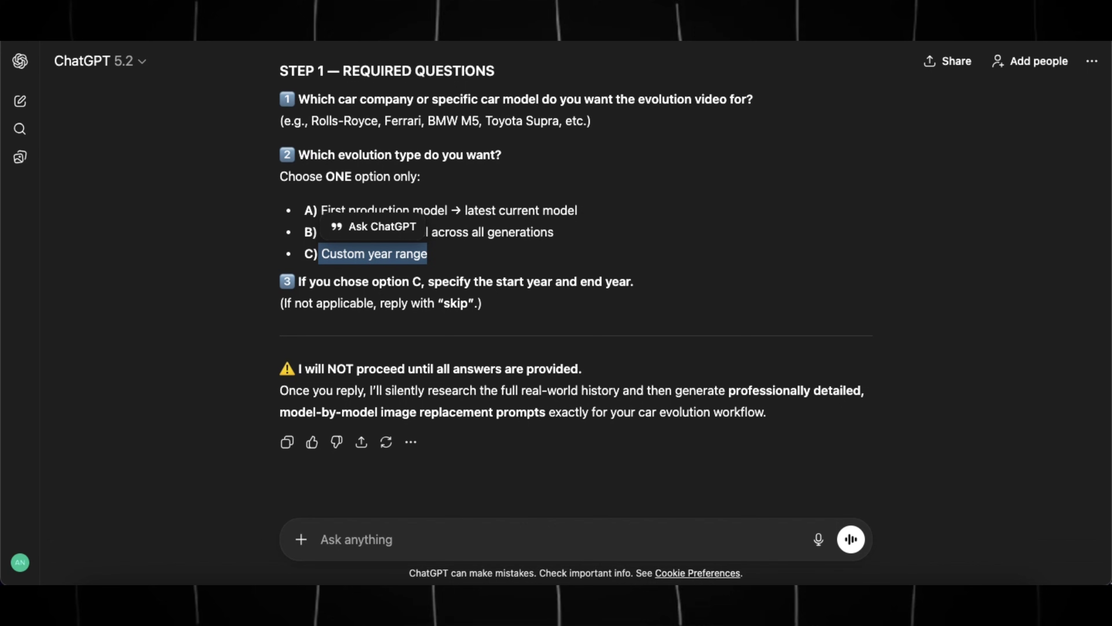
pyautogui.click(826, 459)
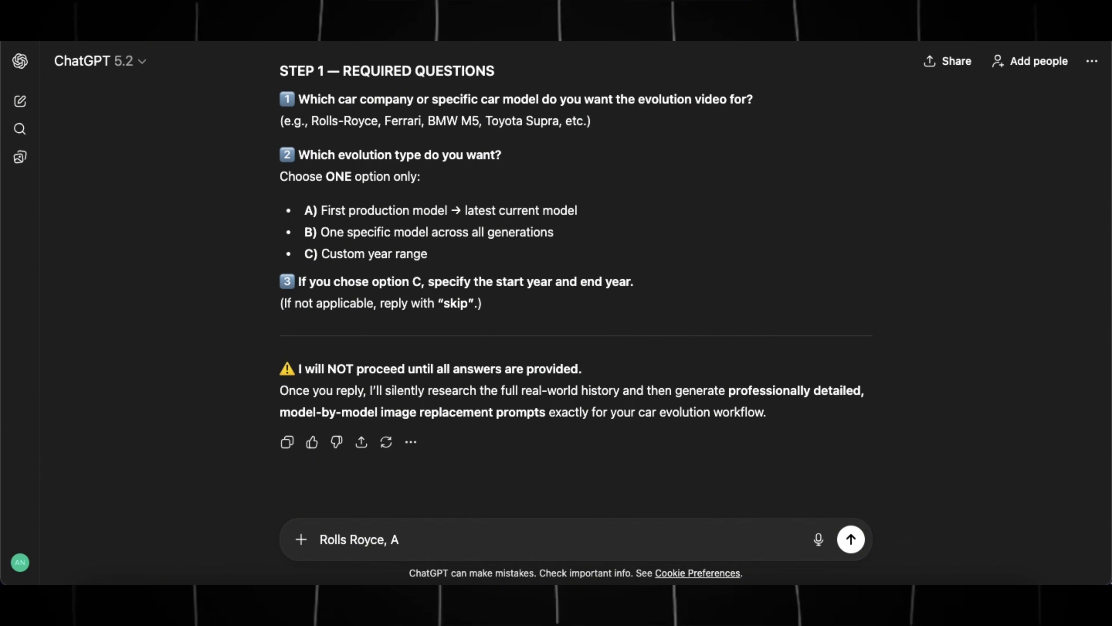
pyautogui.click(851, 539)
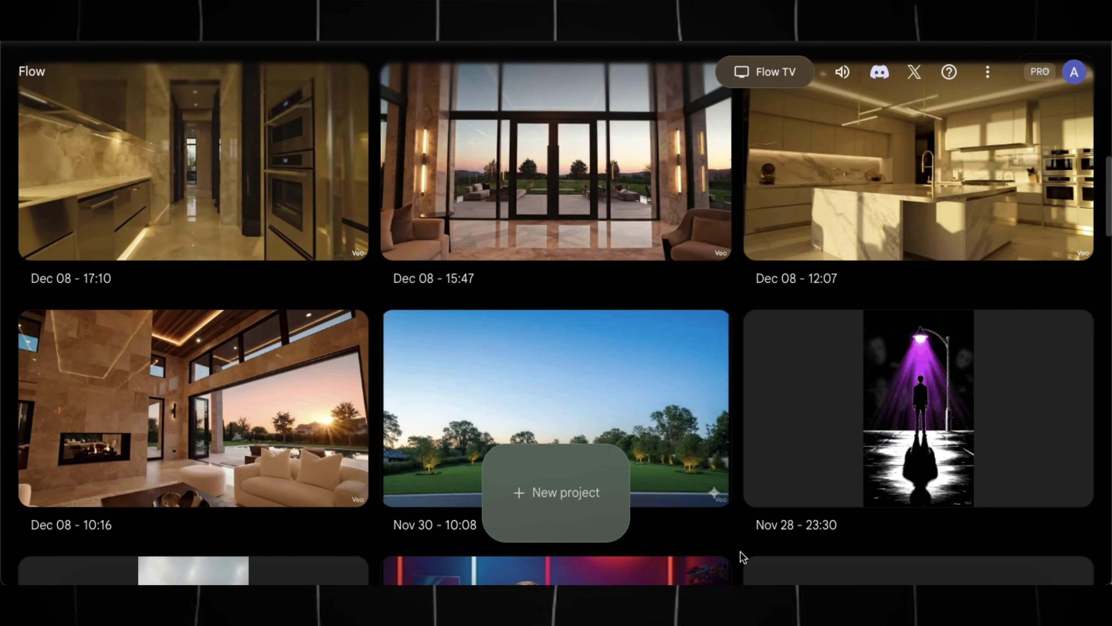
# Start a new Flow image project using Nano Banana Pro with 1 output per prompt
pyautogui.click(584, 501)
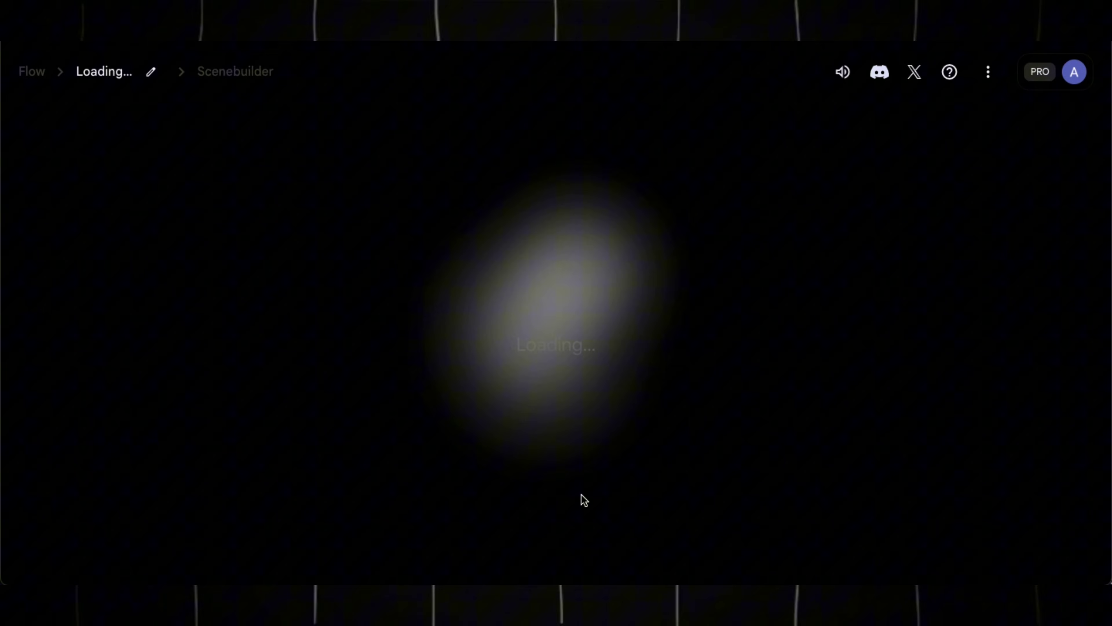
pyautogui.click(398, 466)
pyautogui.click(418, 427)
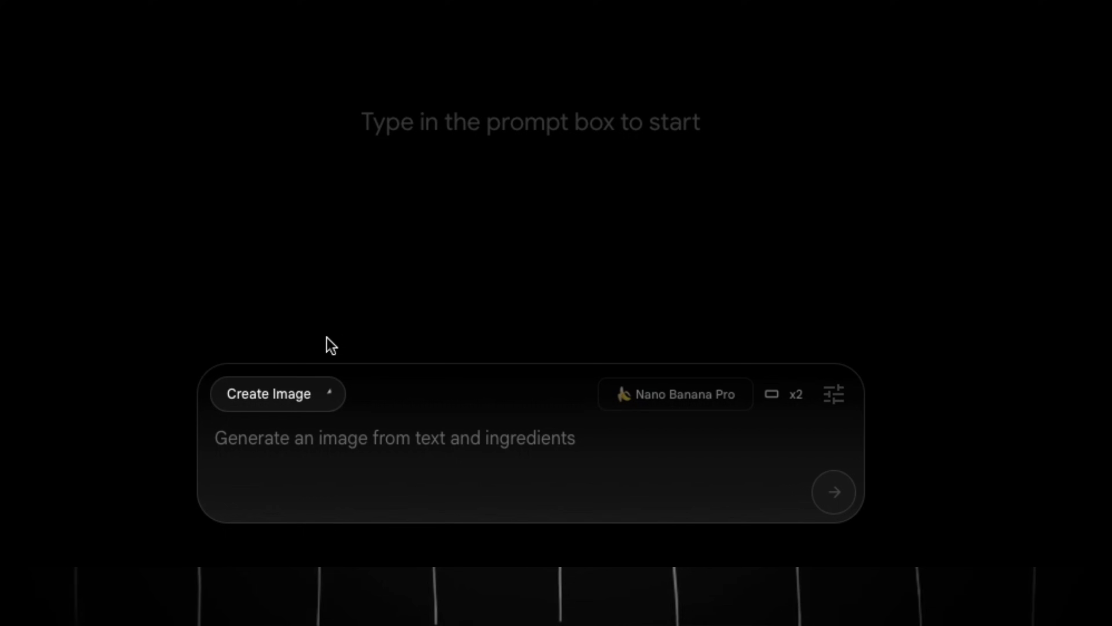
pyautogui.click(842, 401)
pyautogui.click(521, 265)
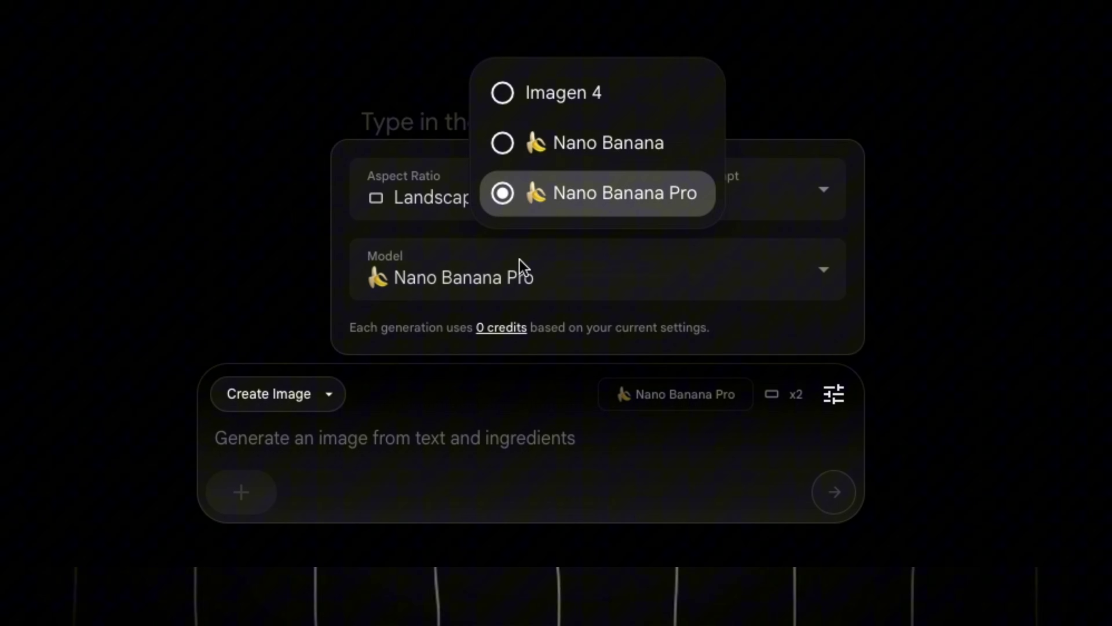
pyautogui.click(533, 214)
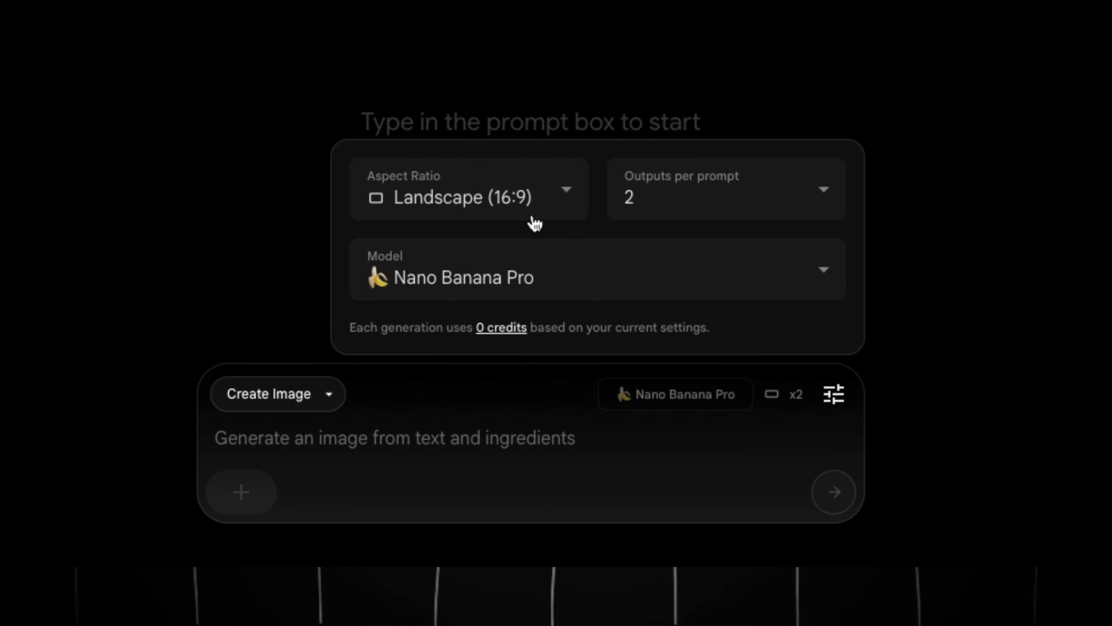
pyautogui.click(711, 186)
pyautogui.click(691, 196)
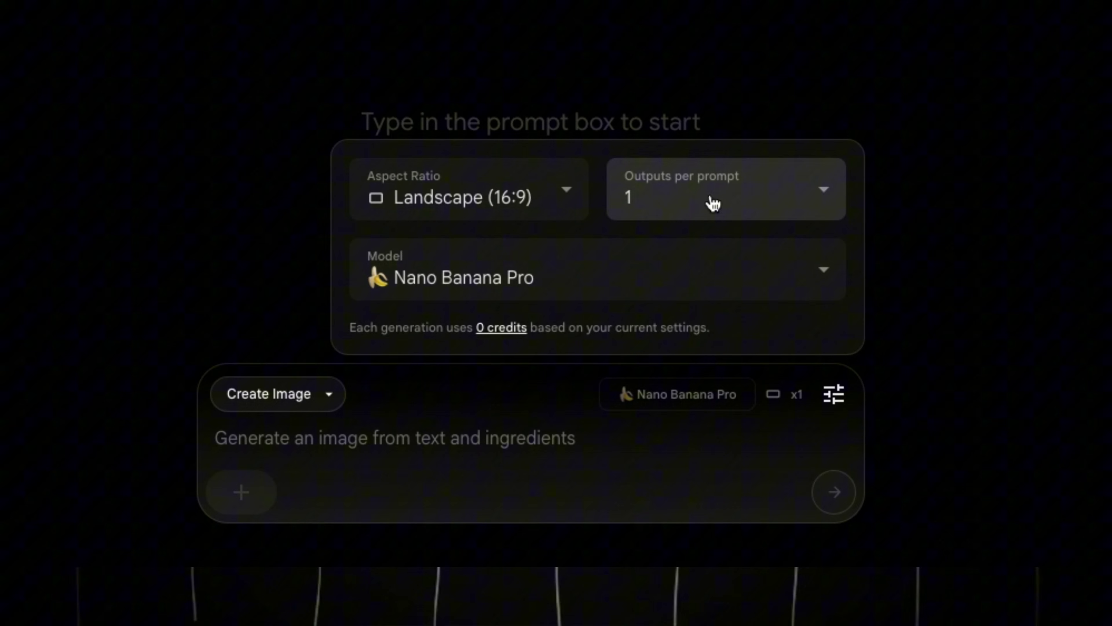
pyautogui.click(834, 390)
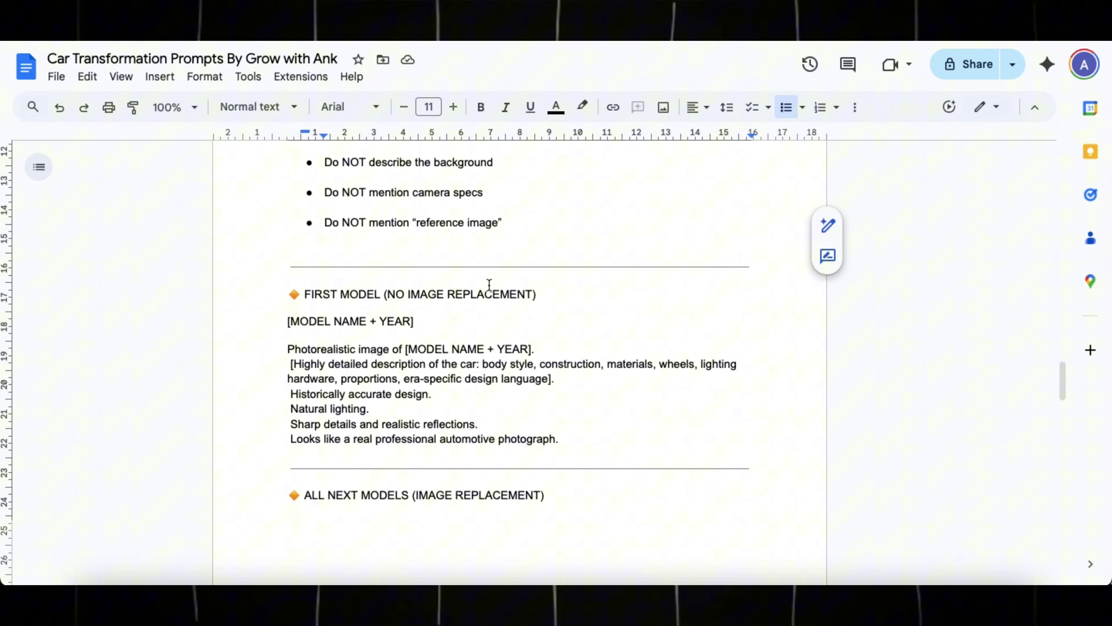
# Copy the PROMPT 2 highway background paragraph from the document
pyautogui.scroll(-10, 489, 286)
pyautogui.moveTo(318, 222); pyautogui.dragTo(432, 424)
pyautogui.rightClick(432, 424)
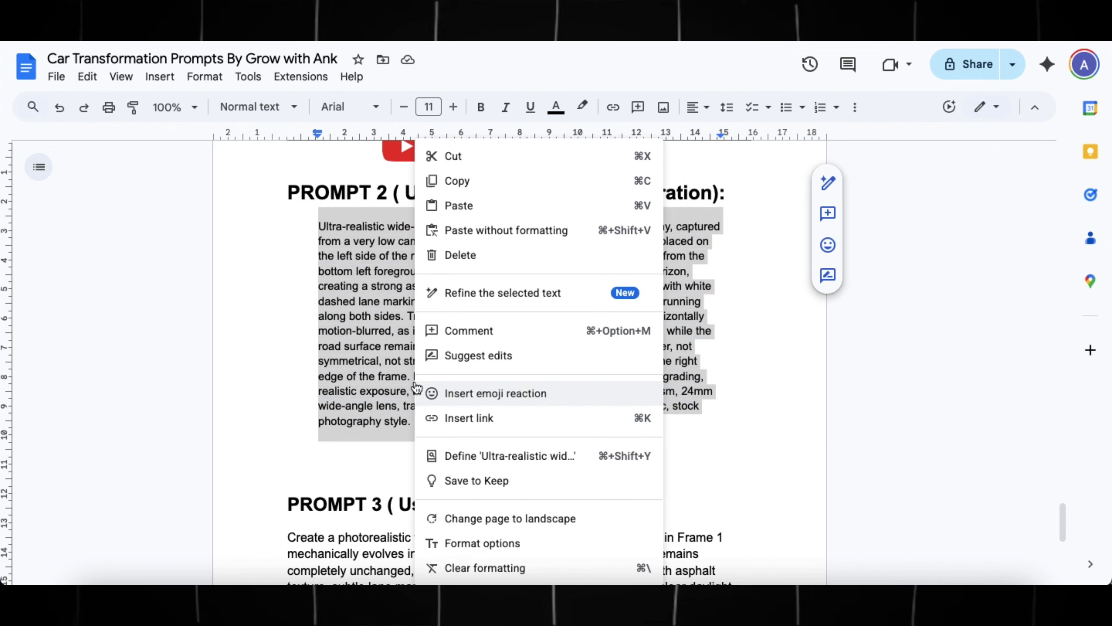
pyautogui.click(437, 184)
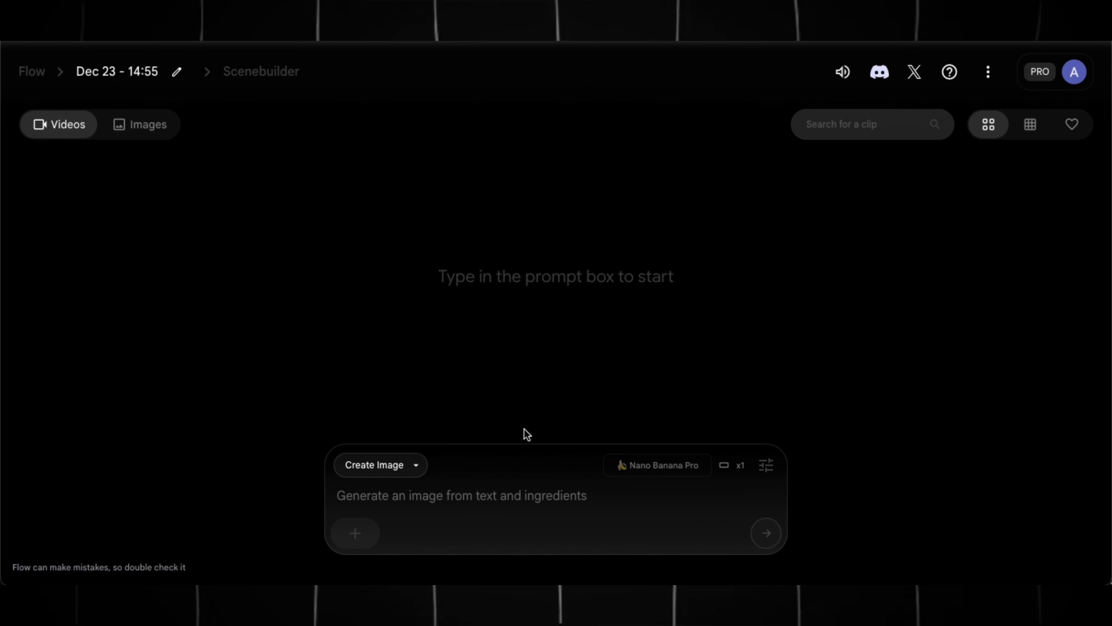
# Generate the empty highway background, then edit it with the Rolls-Royce 10 hp prompt
pyautogui.press('super+v')
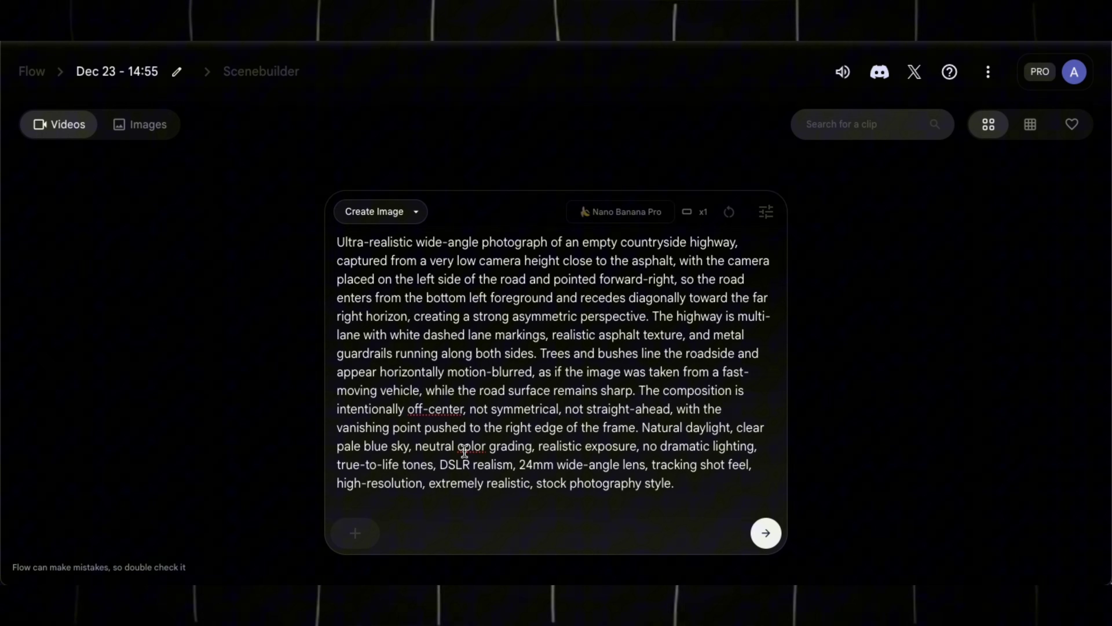
pyautogui.click(766, 533)
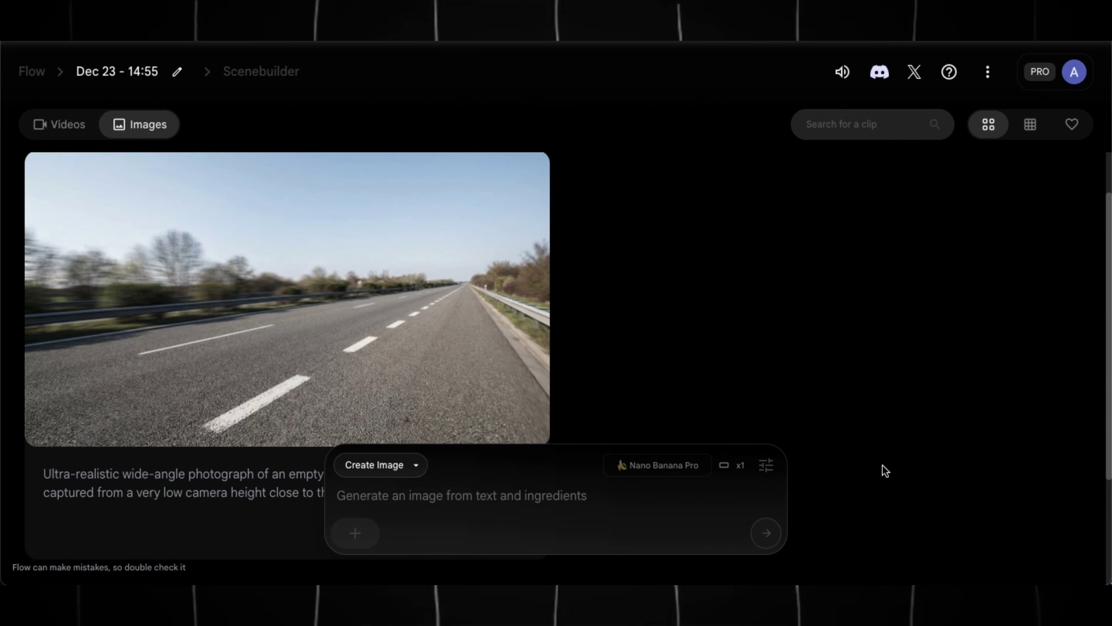
pyautogui.click(504, 325)
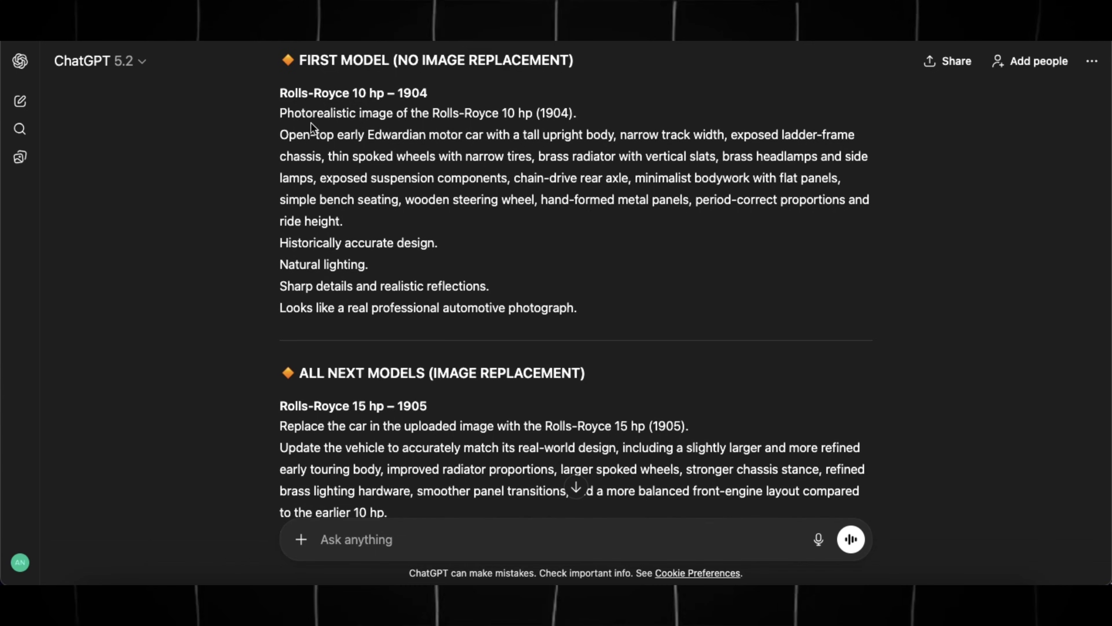
pyautogui.moveTo(279, 113); pyautogui.dragTo(643, 313)
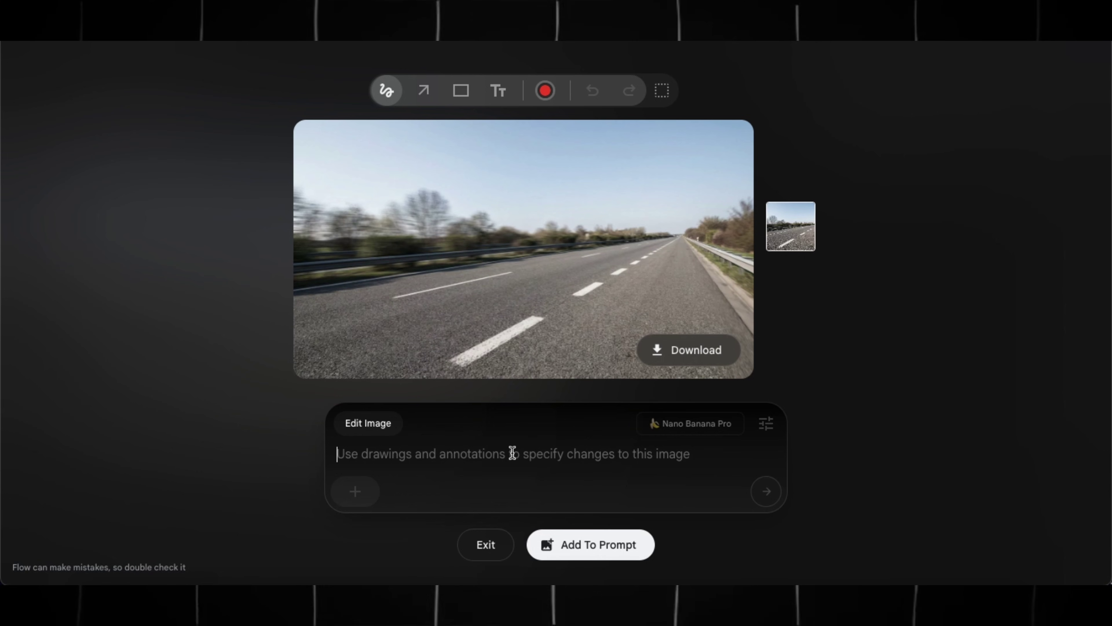
pyautogui.hotkey('ctrl', 'v')
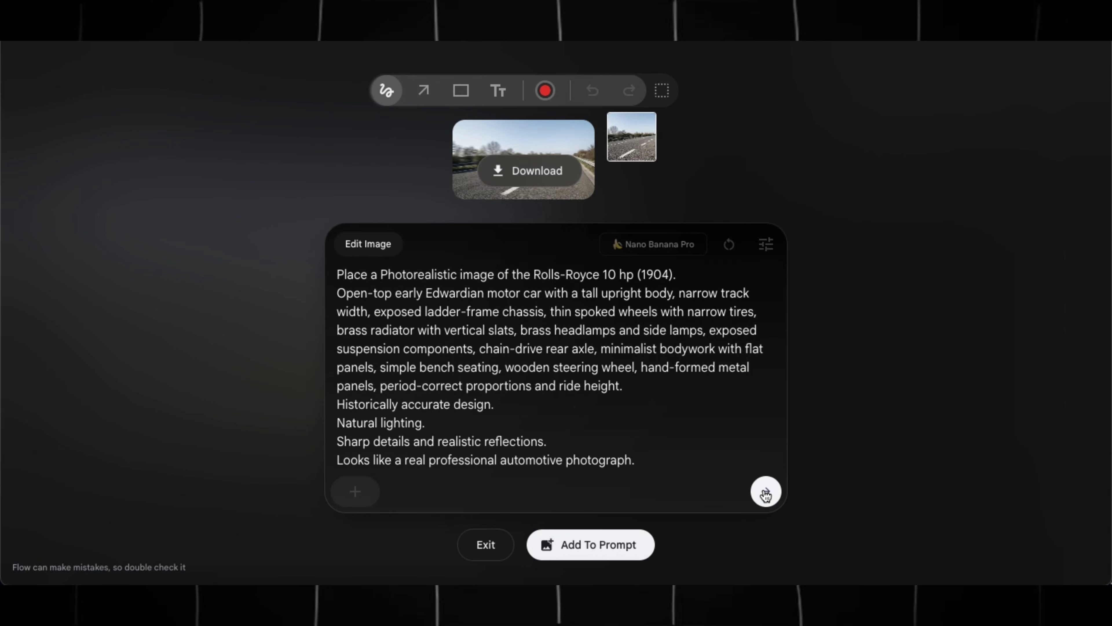
pyautogui.click(765, 493)
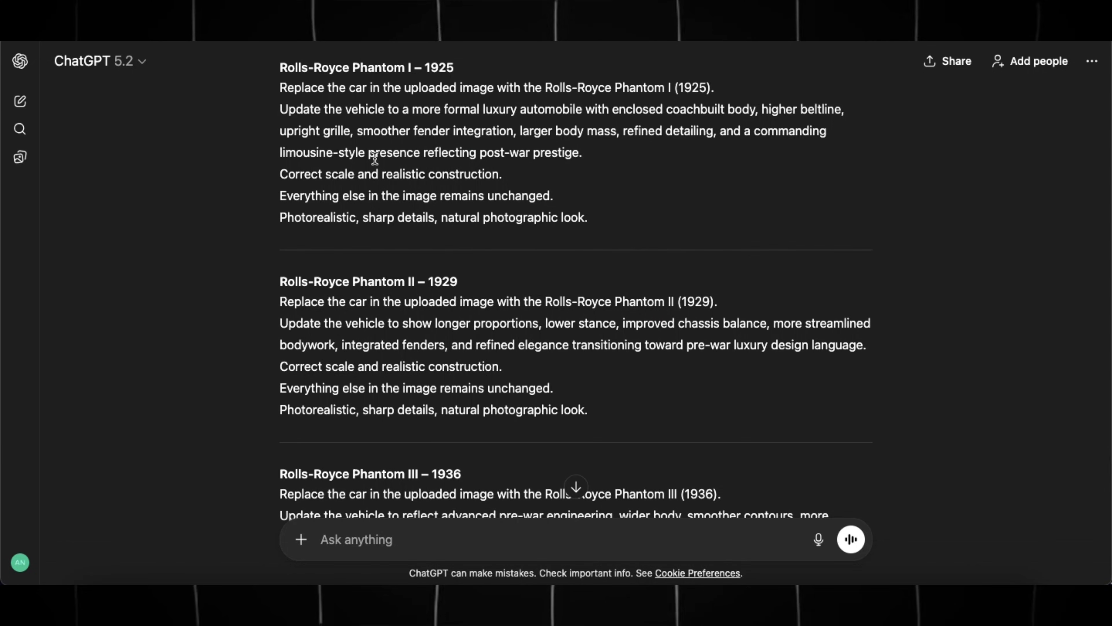
# Copy the next model's prompt into the edit box and generate its image
pyautogui.moveTo(280, 86); pyautogui.dragTo(587, 218)
pyautogui.rightClick(515, 208)
pyautogui.click(539, 232)
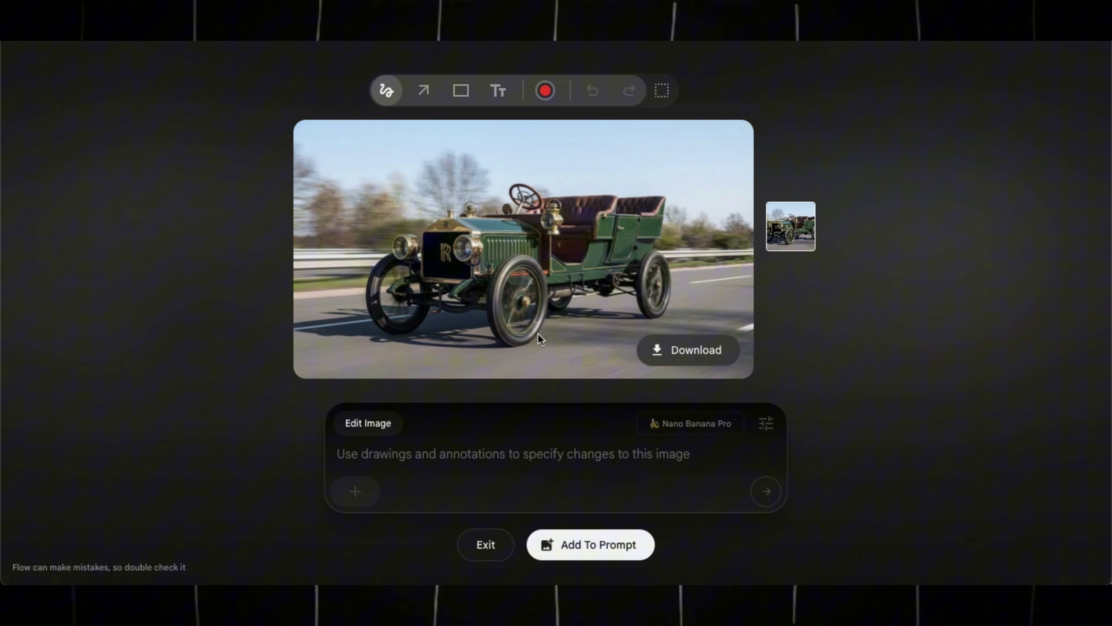
pyautogui.click(638, 428)
pyautogui.hotkey('ctrl', 'v')
pyautogui.click(766, 491)
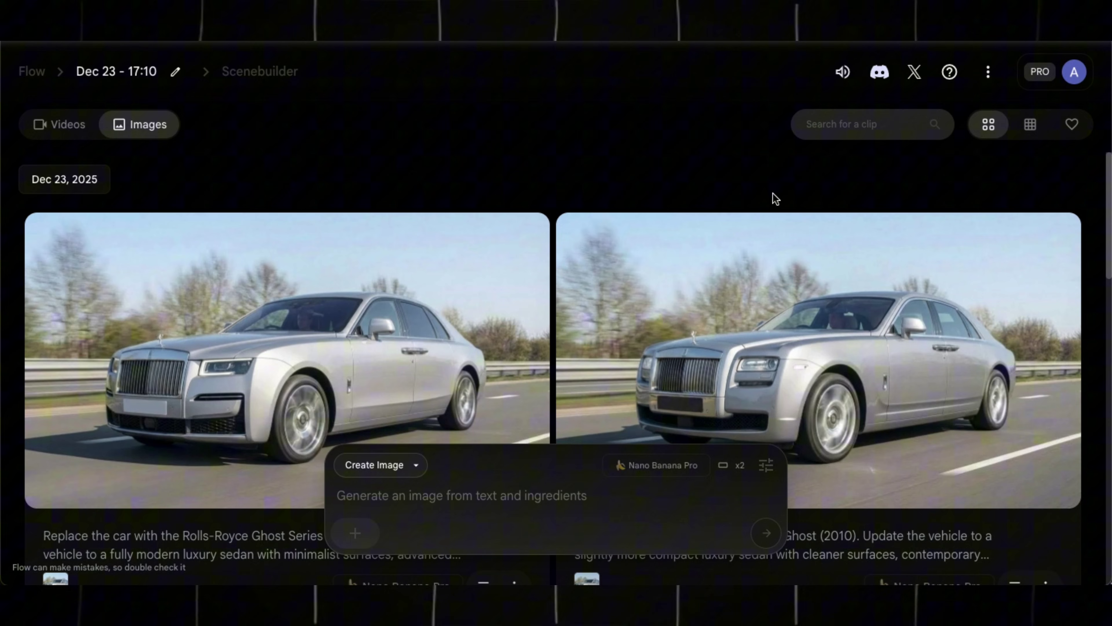
# Switch to Frames to Video with landscape 16:9 and 1 output per prompt
pyautogui.click(380, 464)
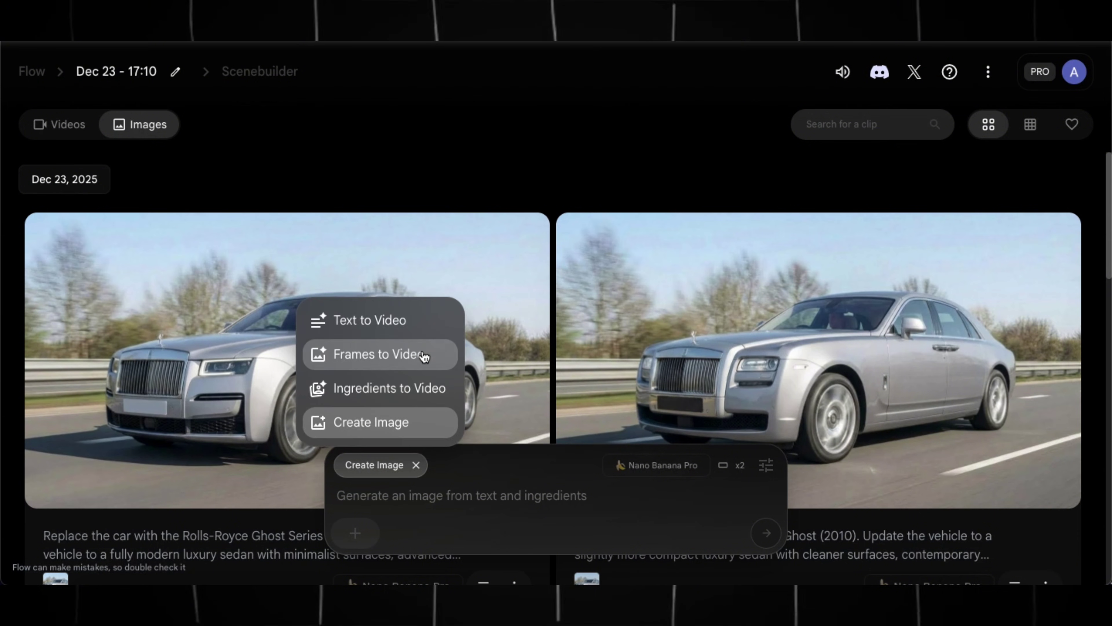
pyautogui.click(424, 355)
pyautogui.click(766, 464)
pyautogui.click(567, 324)
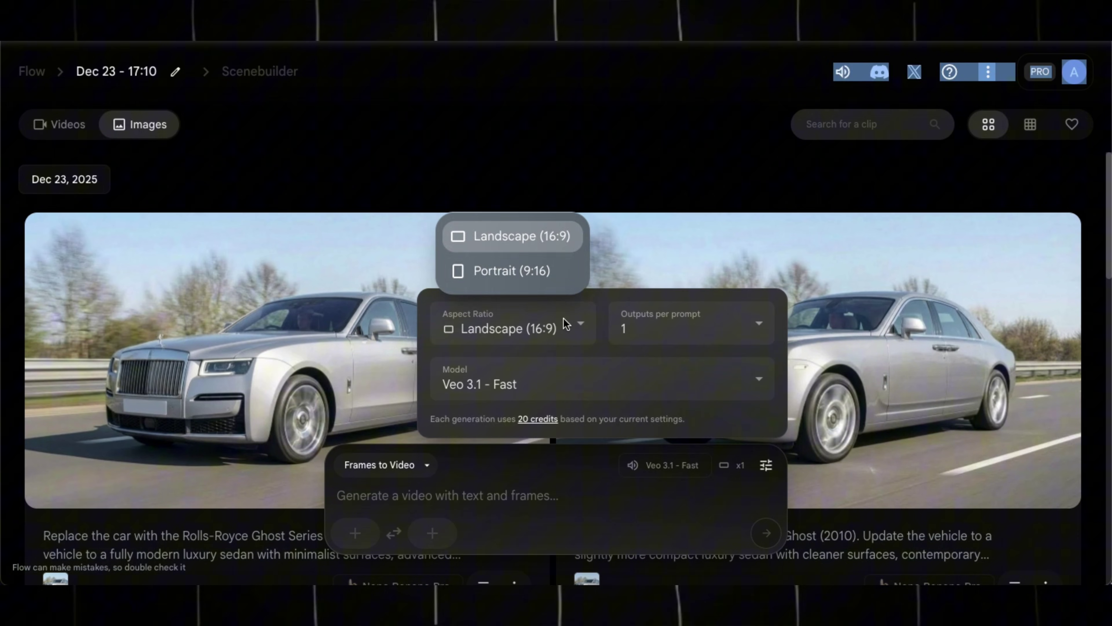
pyautogui.click(624, 327)
pyautogui.click(672, 179)
pyautogui.click(767, 468)
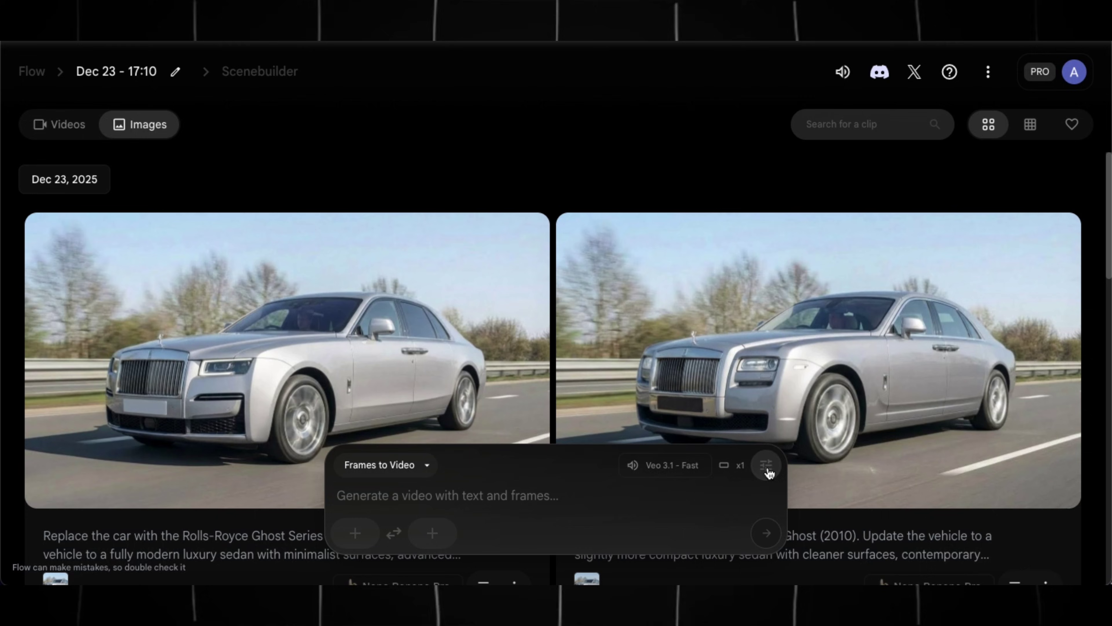
# Upload two car images as the start and end frames
pyautogui.click(357, 540)
pyautogui.click(302, 114)
pyautogui.click(922, 446)
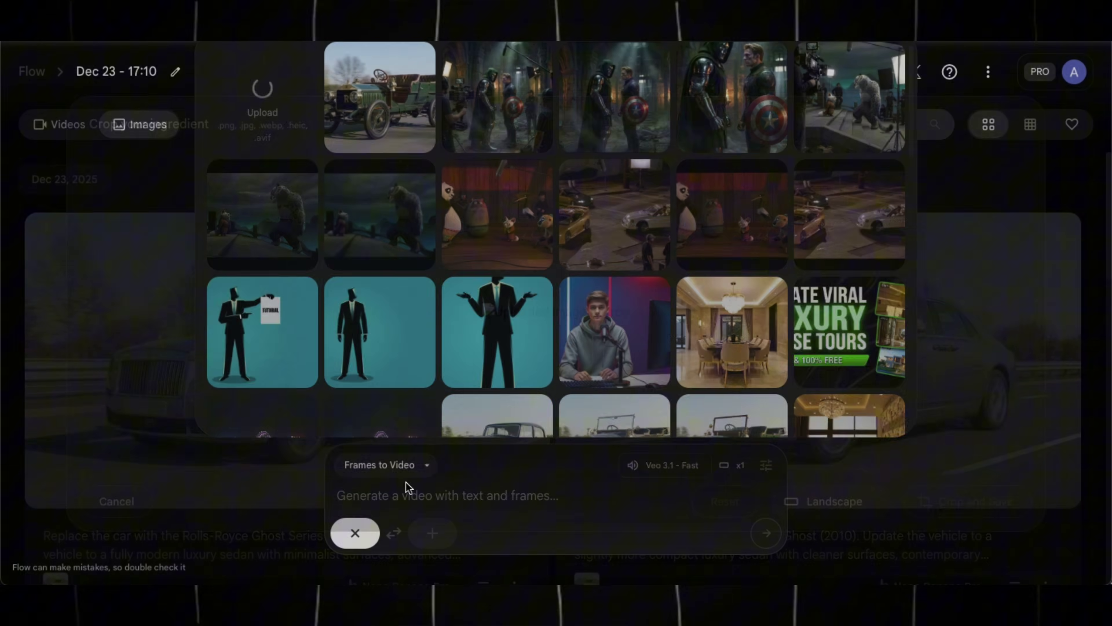
pyautogui.click(960, 504)
pyautogui.click(429, 530)
pyautogui.click(293, 118)
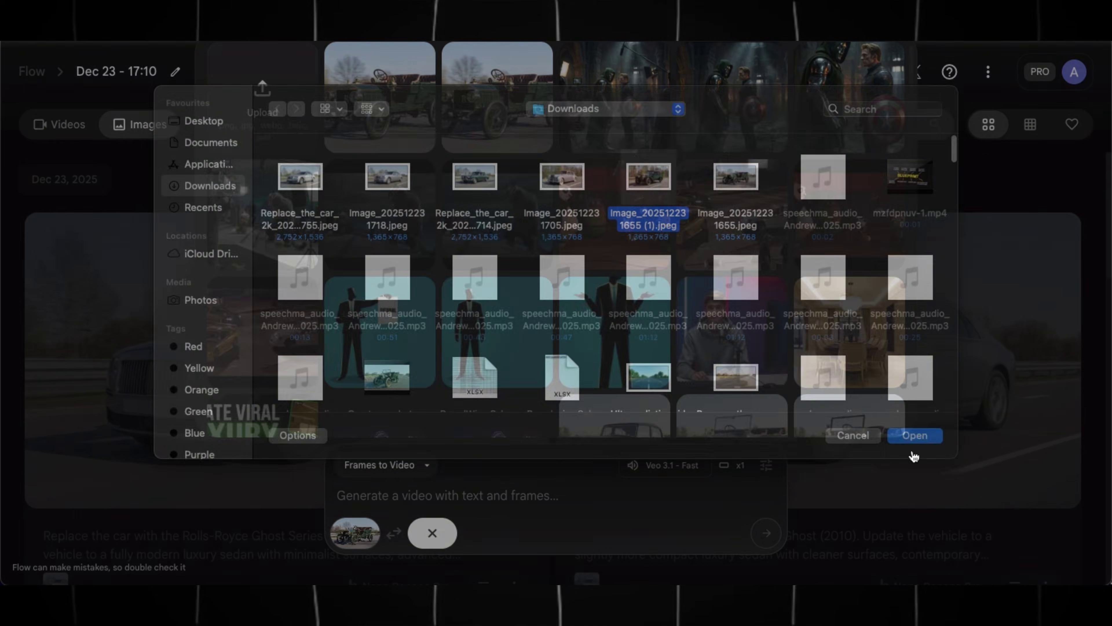
pyautogui.click(911, 447)
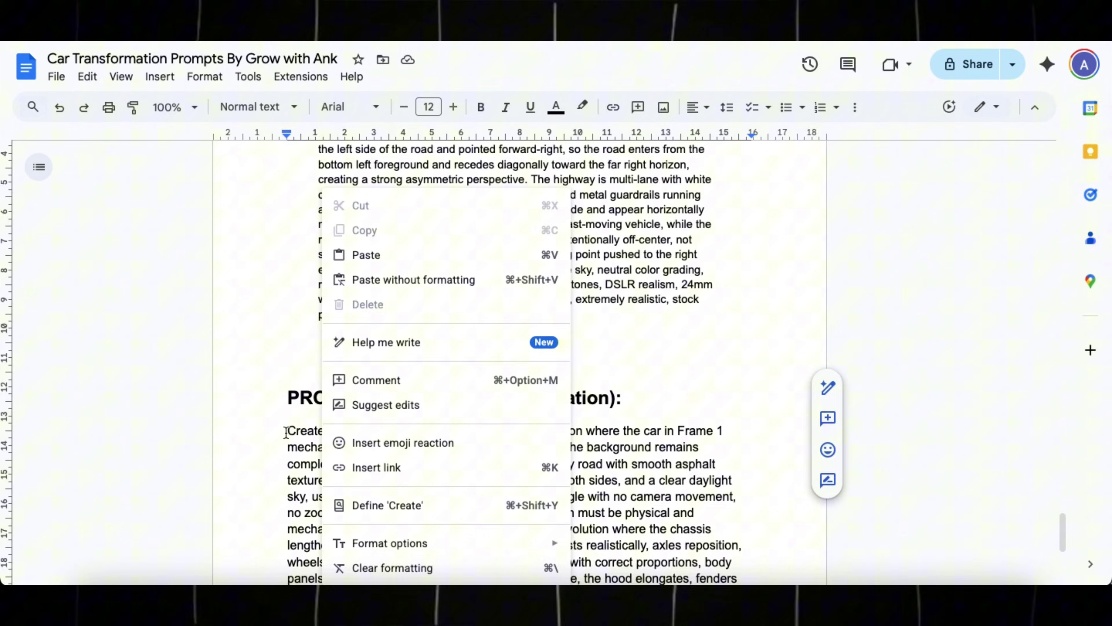
# Copy the Prompt 3 transformation paragraph into the prompt box
pyautogui.moveTo(288, 212); pyautogui.dragTo(718, 525)
pyautogui.hotkey('ctrl', 'c')
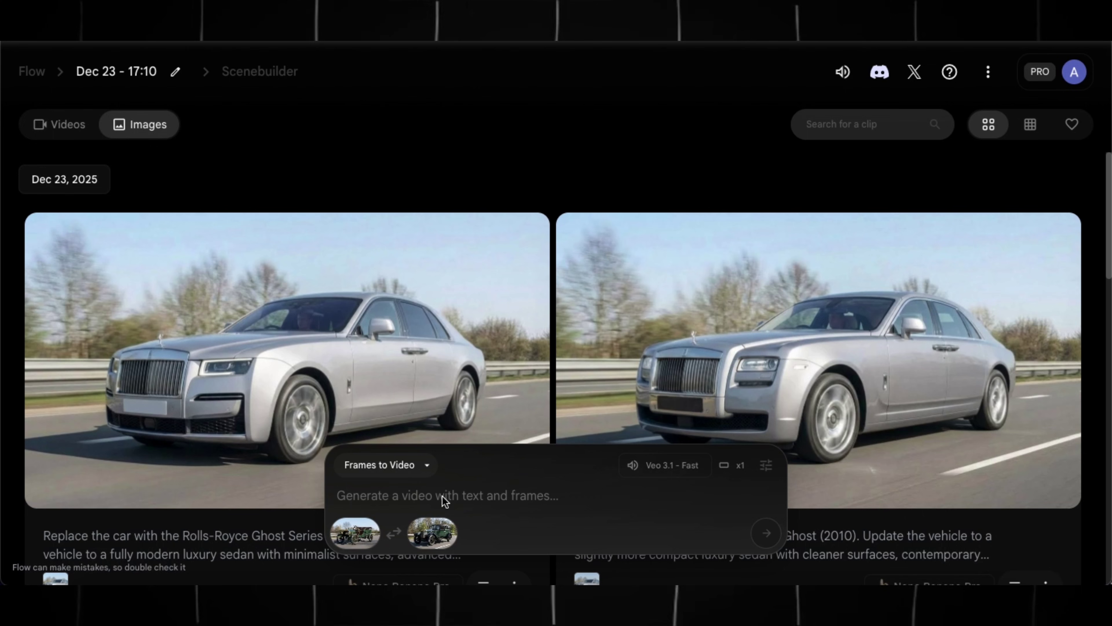
pyautogui.click(442, 495)
pyautogui.hotkey('ctrl', 'v')
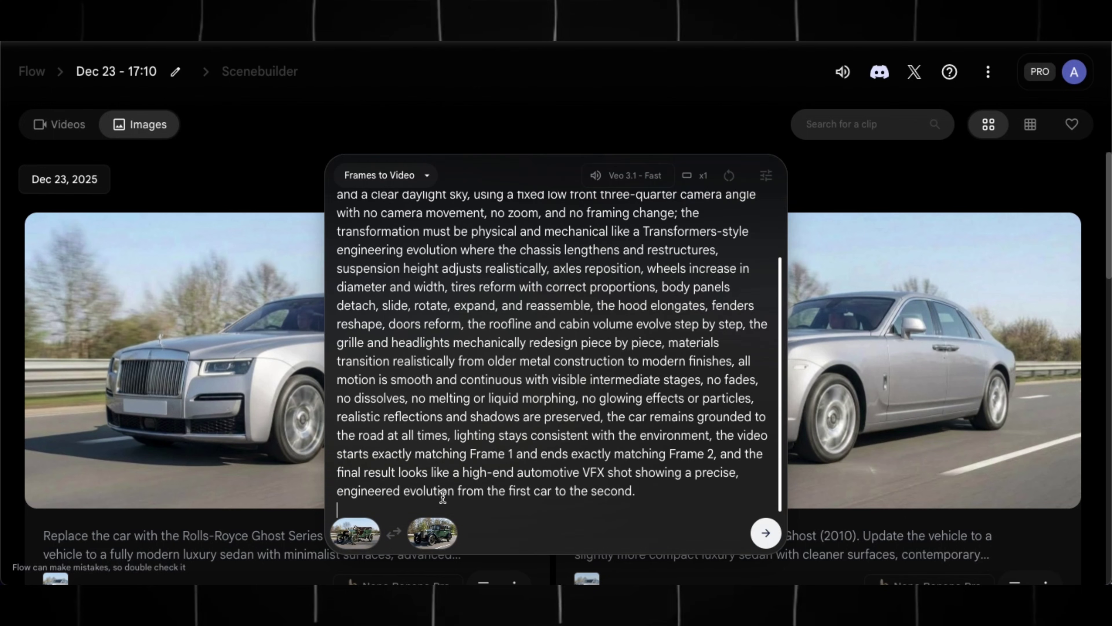
# Generate the first transformation video, then set green car start and silver car end frames
pyautogui.click(765, 534)
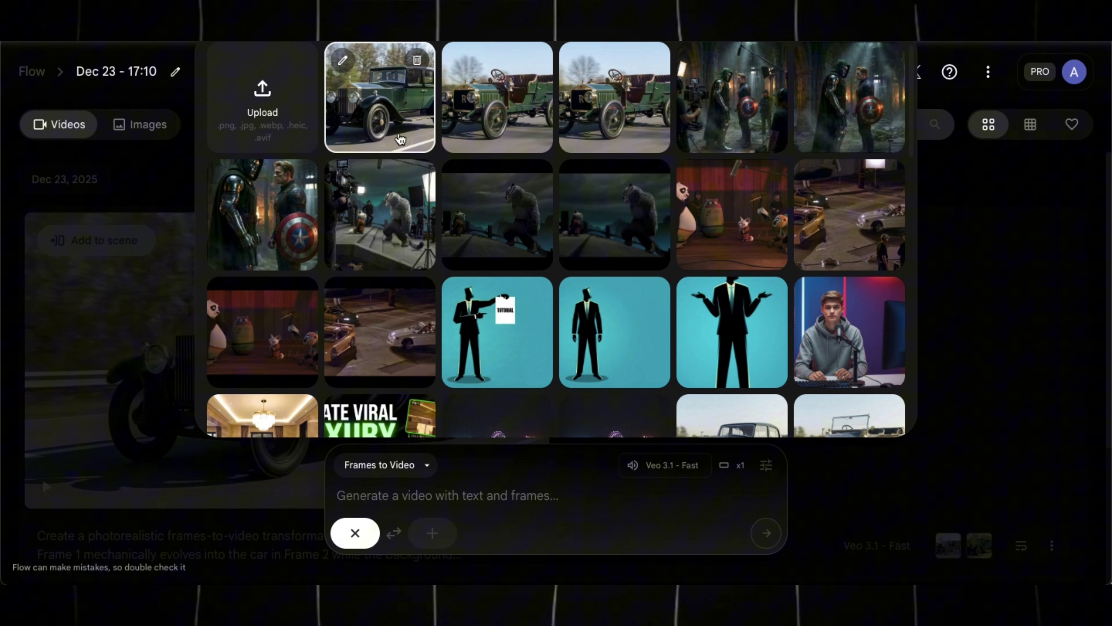
pyautogui.click(401, 139)
pyautogui.click(432, 532)
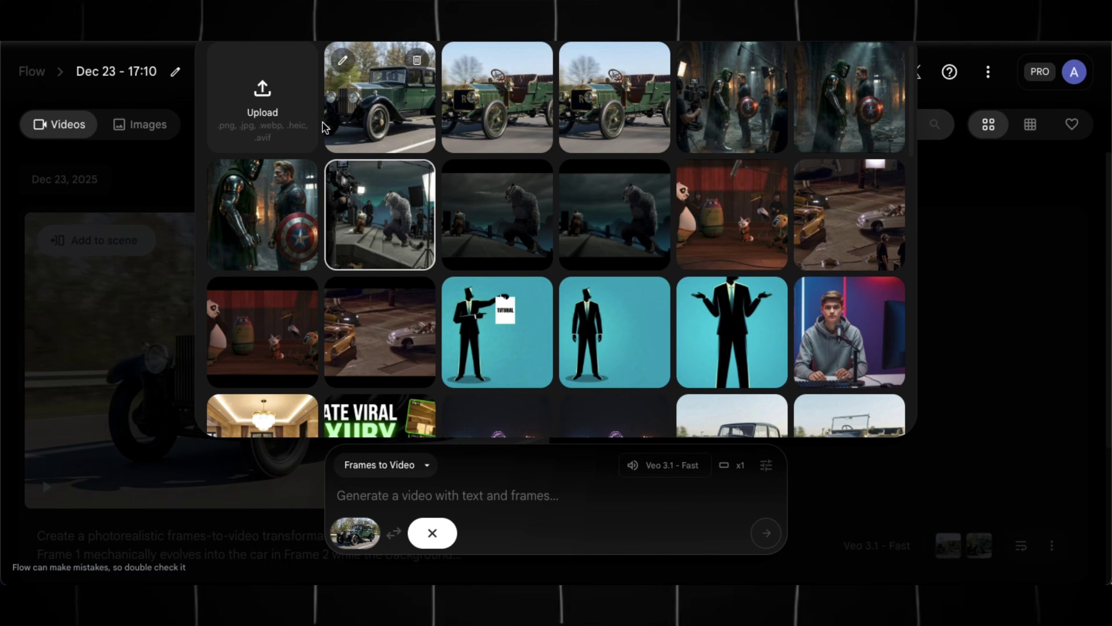
pyautogui.click(261, 99)
pyautogui.click(913, 442)
pyautogui.click(928, 503)
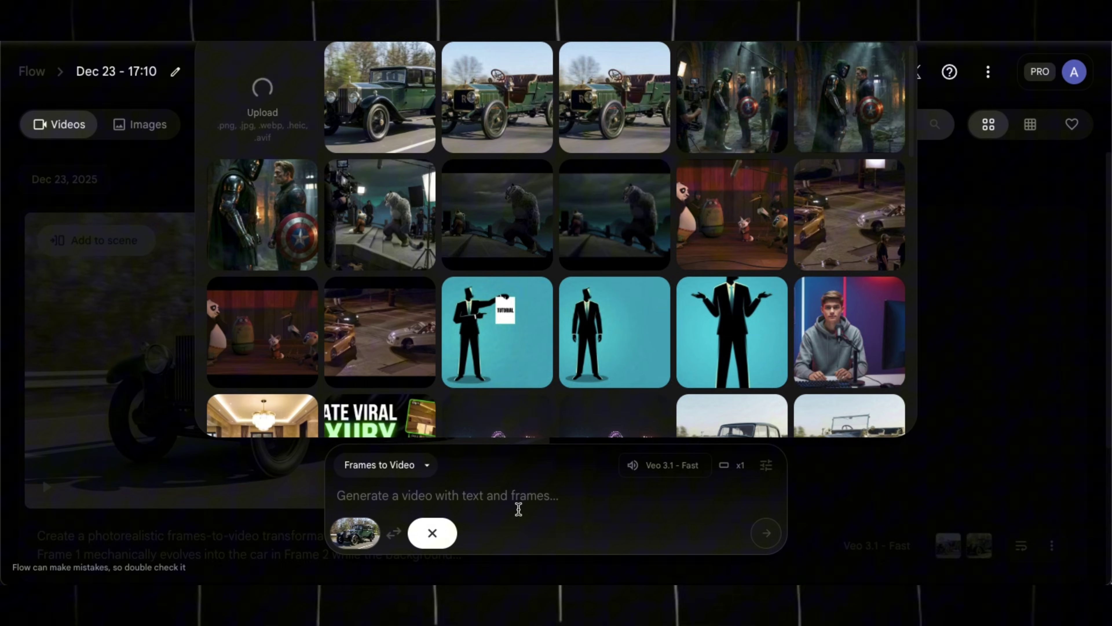
# Paste the transformation prompt and generate the green-to-silver transformation video
pyautogui.click(519, 509)
pyautogui.hotkey('ctrl', 'v')
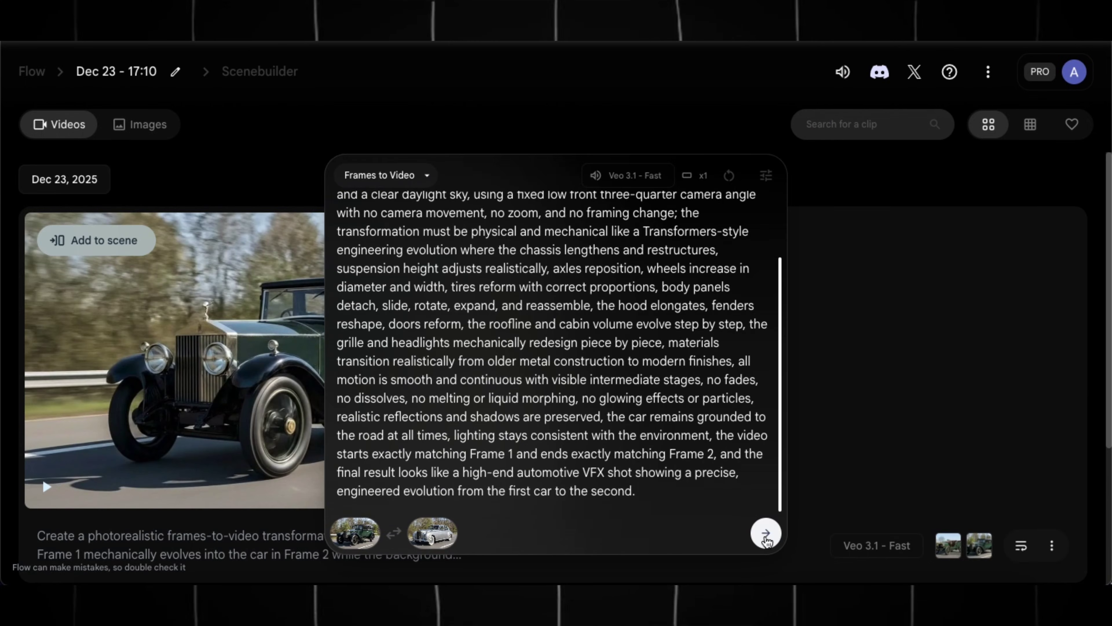
pyautogui.click(765, 532)
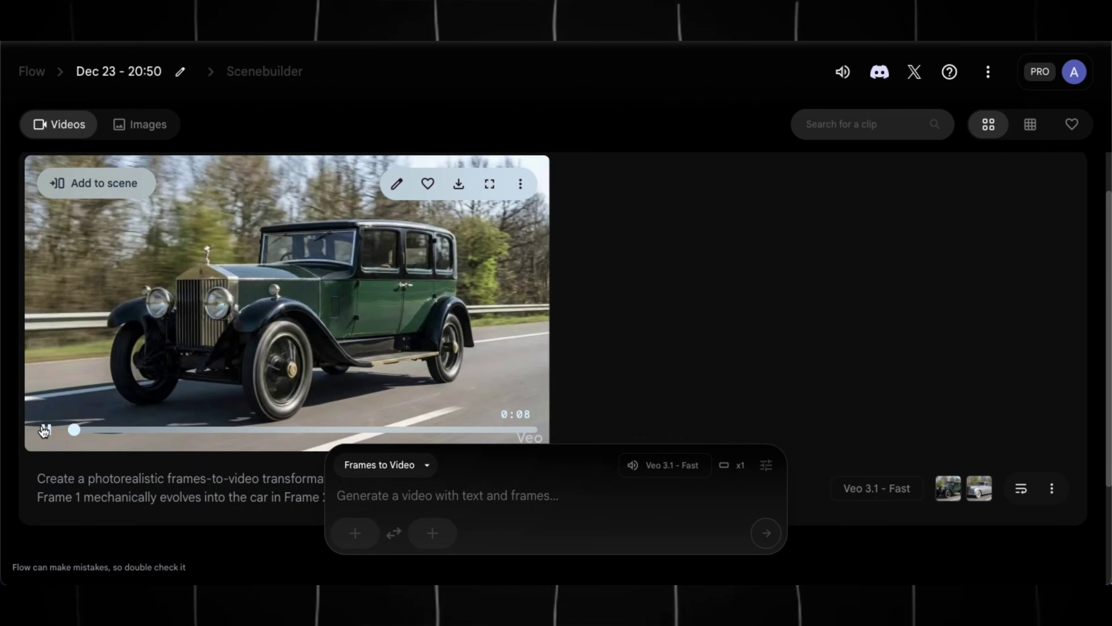
pyautogui.click(432, 533)
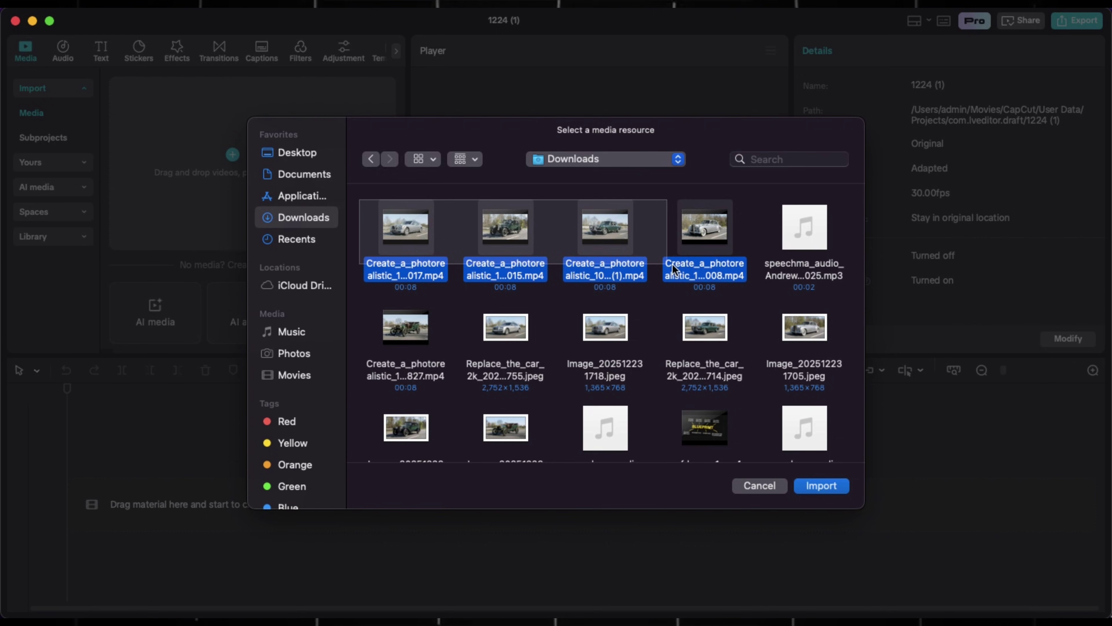
# Import the five transformation videos and line them up on the main track
pyautogui.keyDown('super'); pyautogui.click(405, 369); pyautogui.keyUp('super')
pyautogui.click(822, 485)
pyautogui.moveTo(156, 318); pyautogui.dragTo(219, 504)
pyautogui.moveTo(260, 145); pyautogui.dragTo(508, 477)
pyautogui.click(297, 253)
pyautogui.click(192, 253)
pyautogui.click(191, 171)
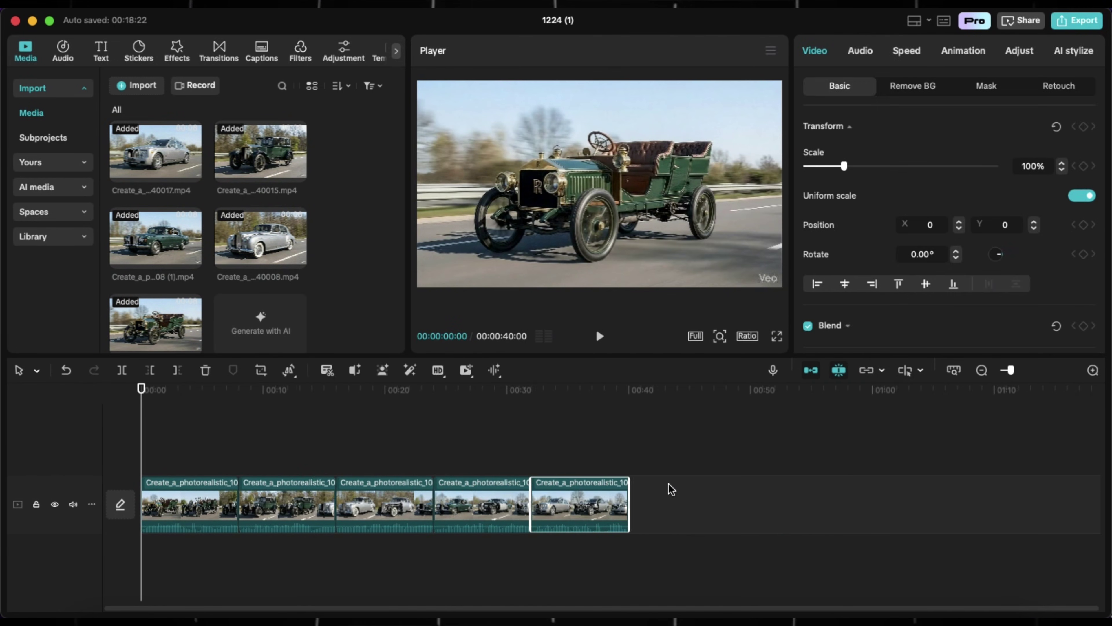
pyautogui.scroll(5, 551, 460)
# Add a default text title over the first clip for 'Rolls Royce 15hp'
pyautogui.click(278, 390)
pyautogui.click(101, 51)
pyautogui.click(142, 109)
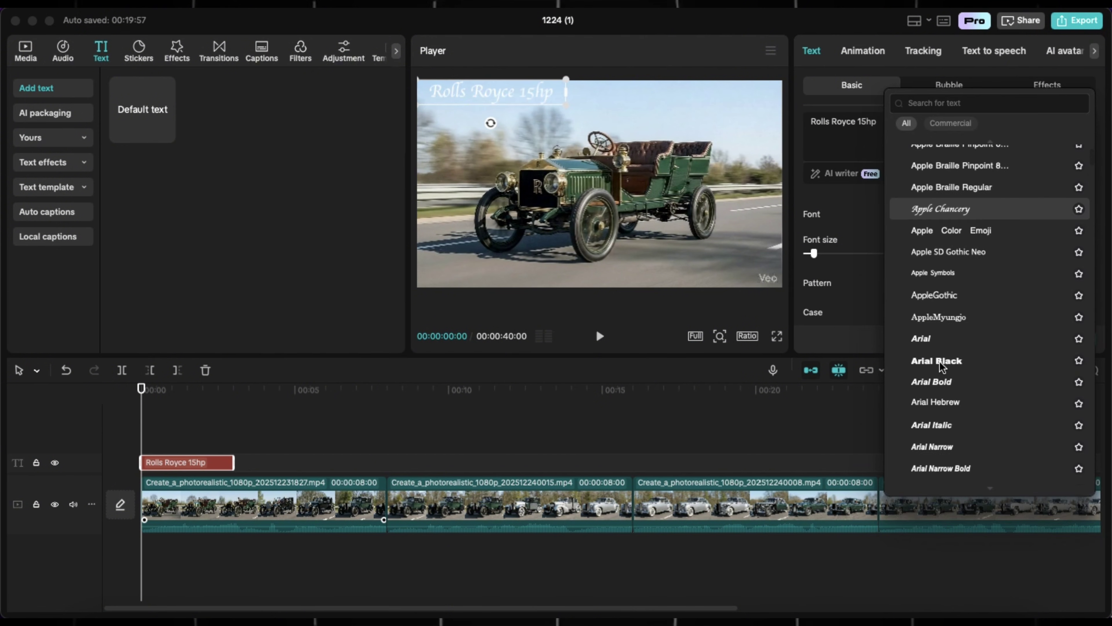
pyautogui.scroll(-10, 961, 390)
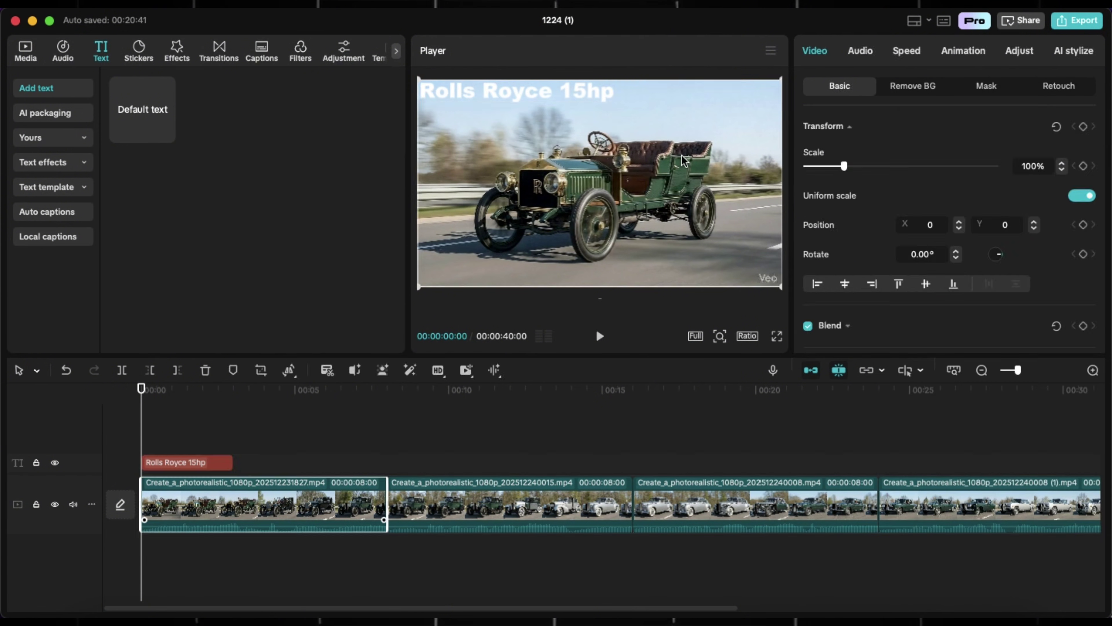